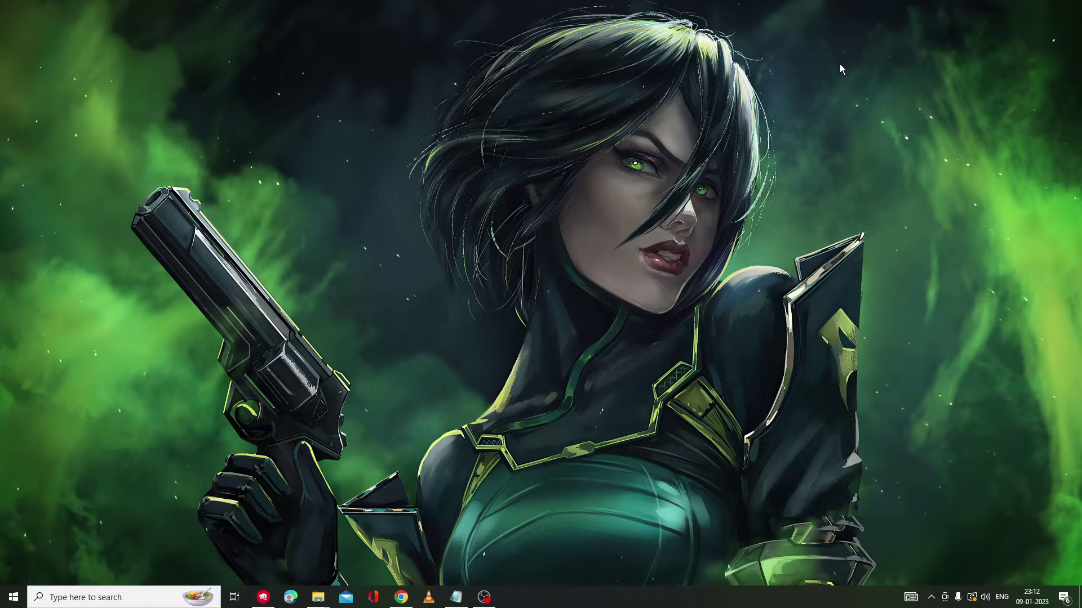
- Check the available Wi-Fi networks from the system tray flyout
{"action": "left_click", "coordinate": [931, 597]}
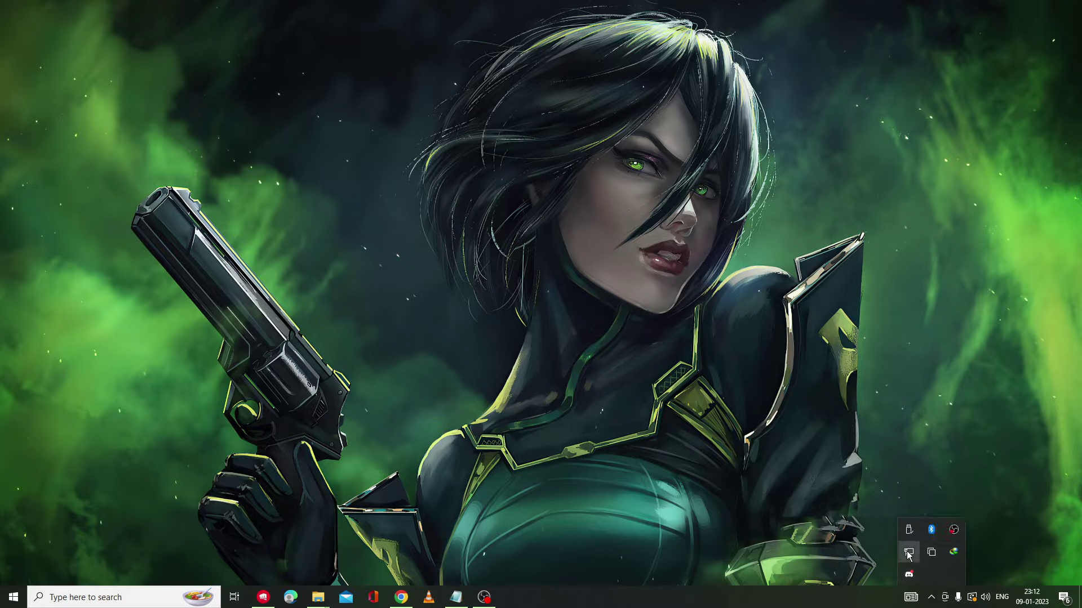
{"action": "left_click", "coordinate": [908, 552]}
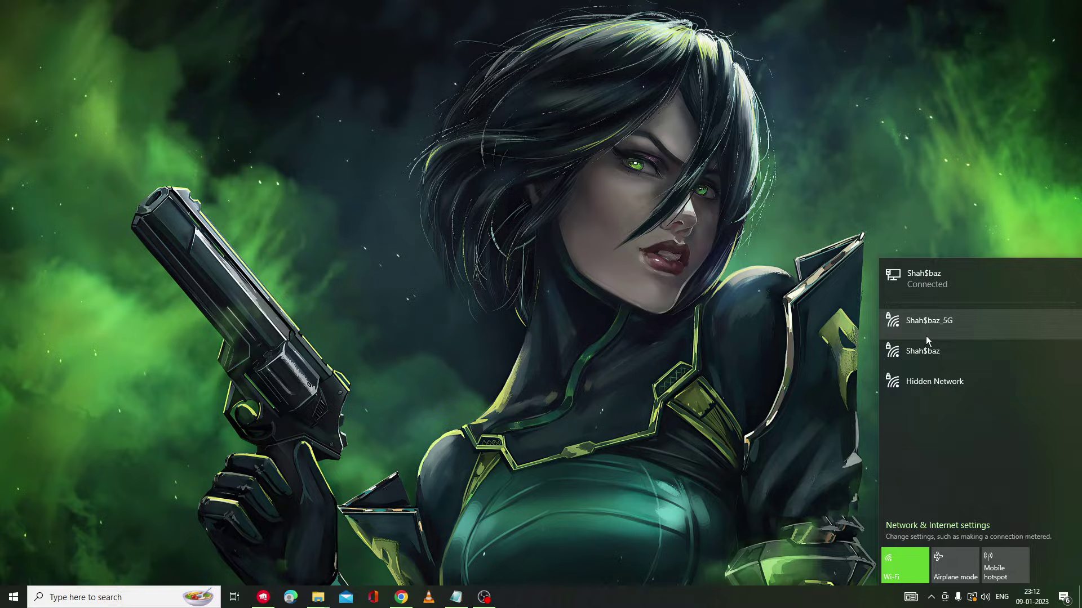
{"action": "key", "text": "Escape"}
- Search for cmd and run Command Prompt as administrator
{"action": "left_click", "coordinate": [129, 599]}
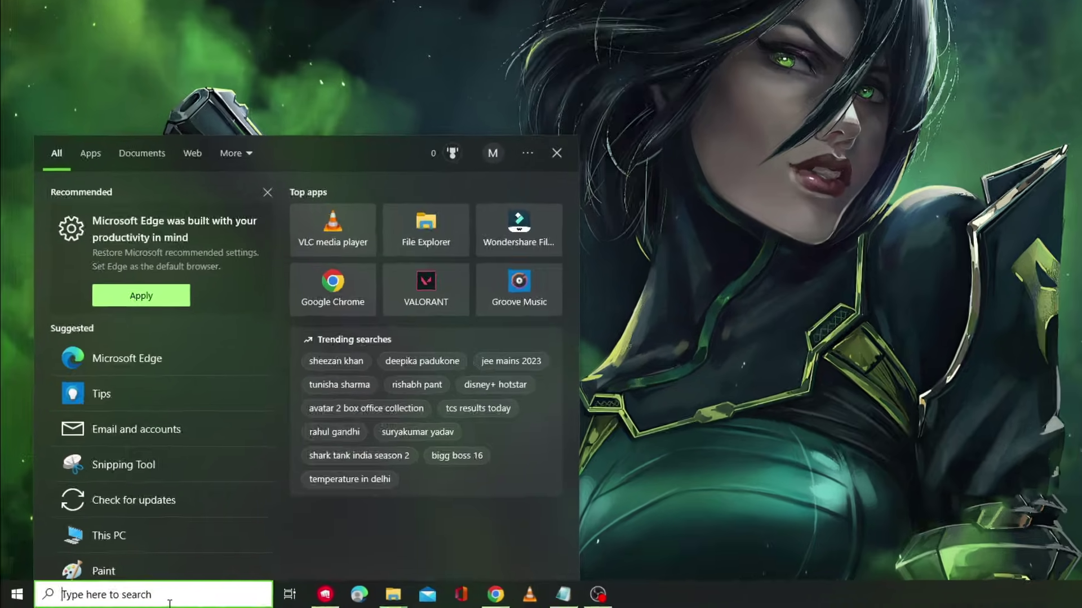
{"action": "type", "text": "cmd"}
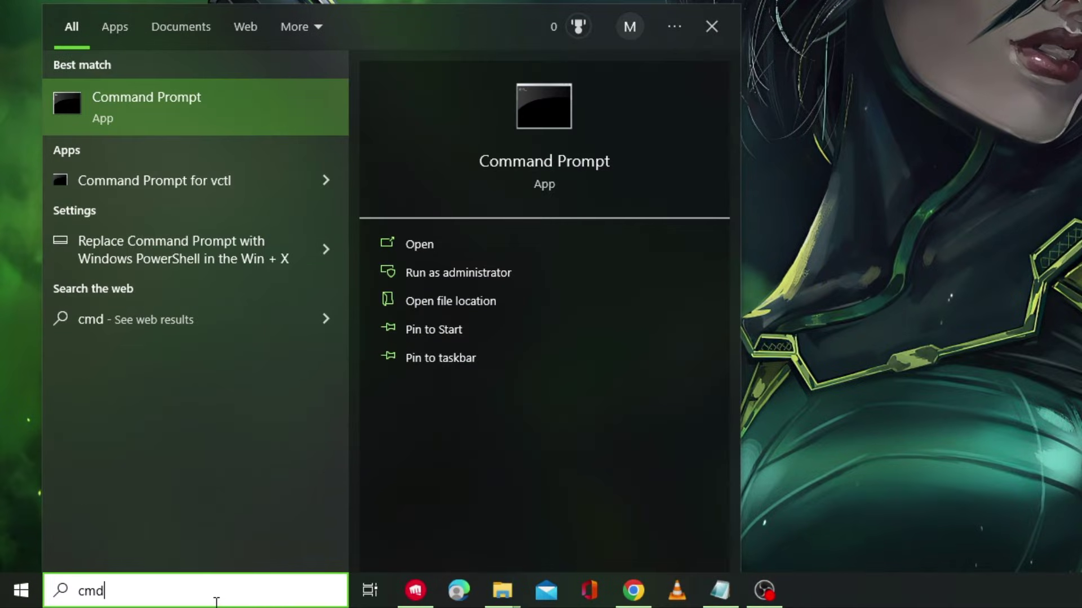
{"action": "right_click", "coordinate": [160, 101]}
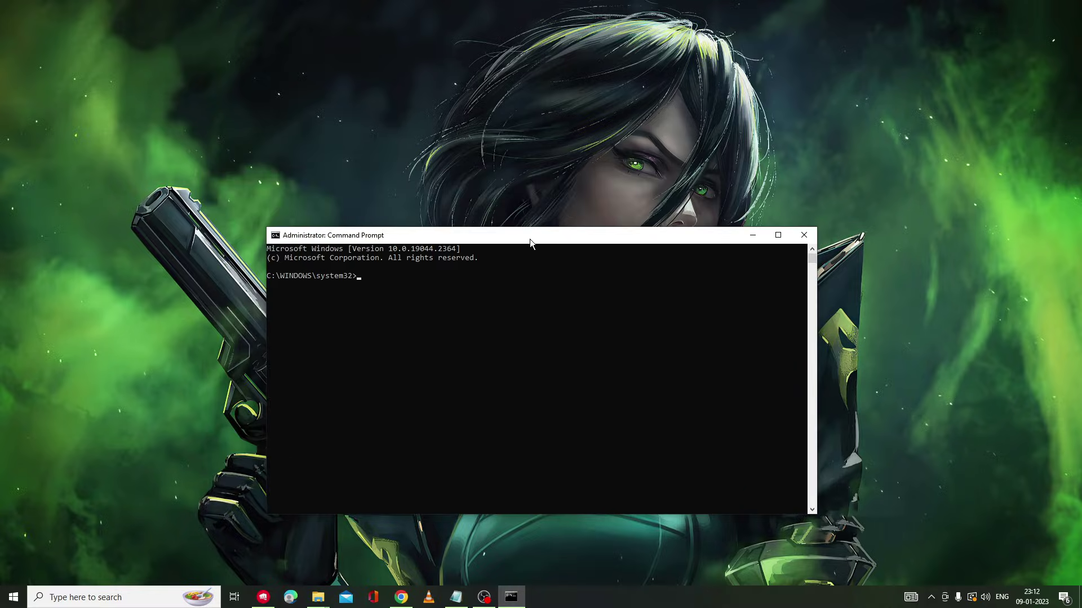
- Start an sfc /scannow system file scan and minimize Command Prompt while it verifies
{"action": "type", "text": "sfc /"}
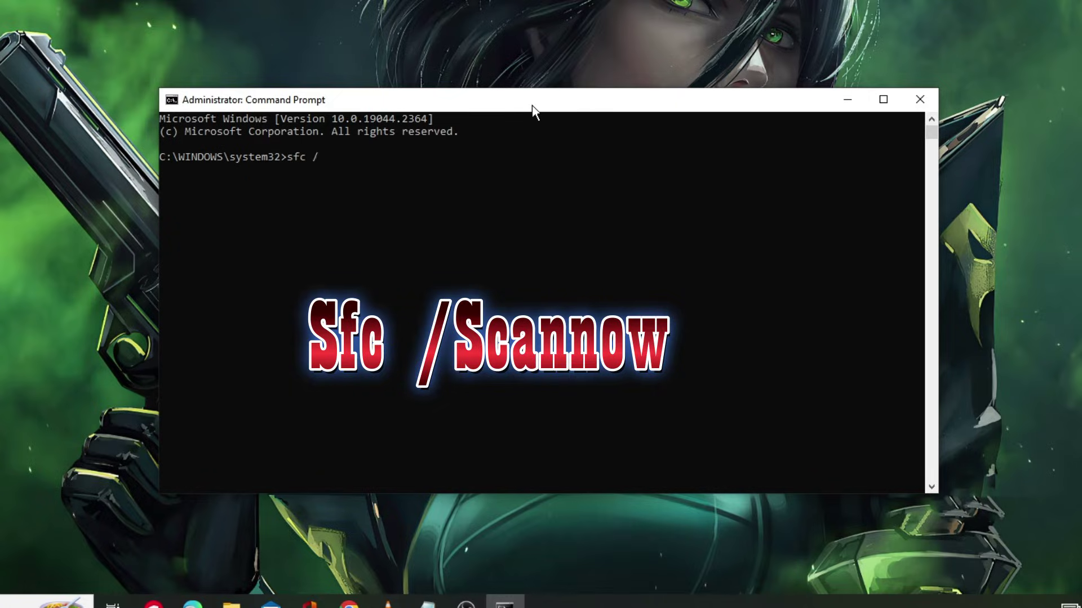
{"action": "type", "text": "scannow"}
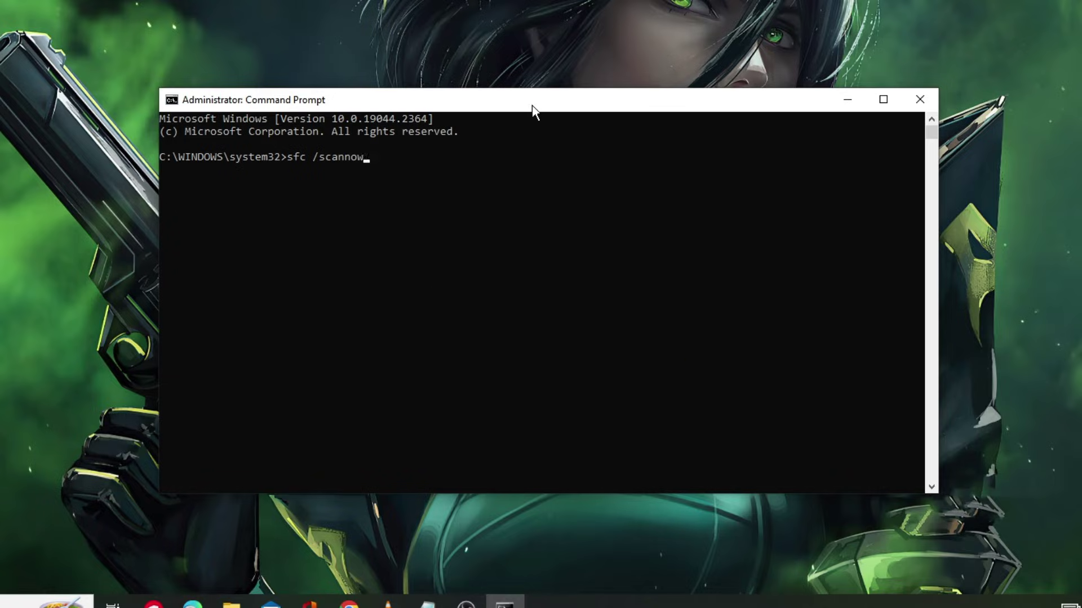
{"action": "key", "text": "Return"}
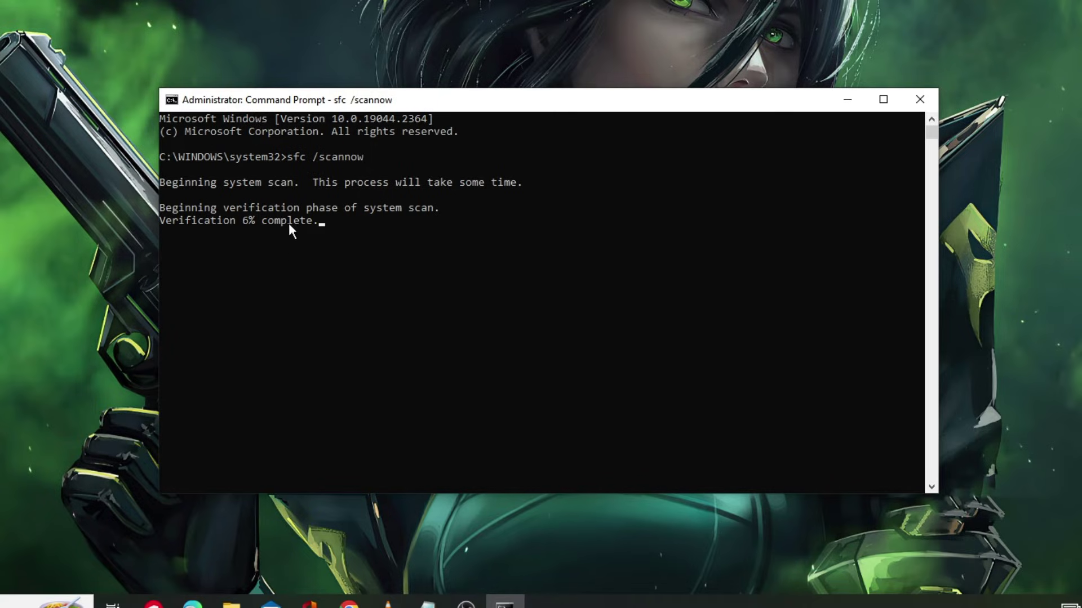
{"action": "left_click", "coordinate": [851, 103]}
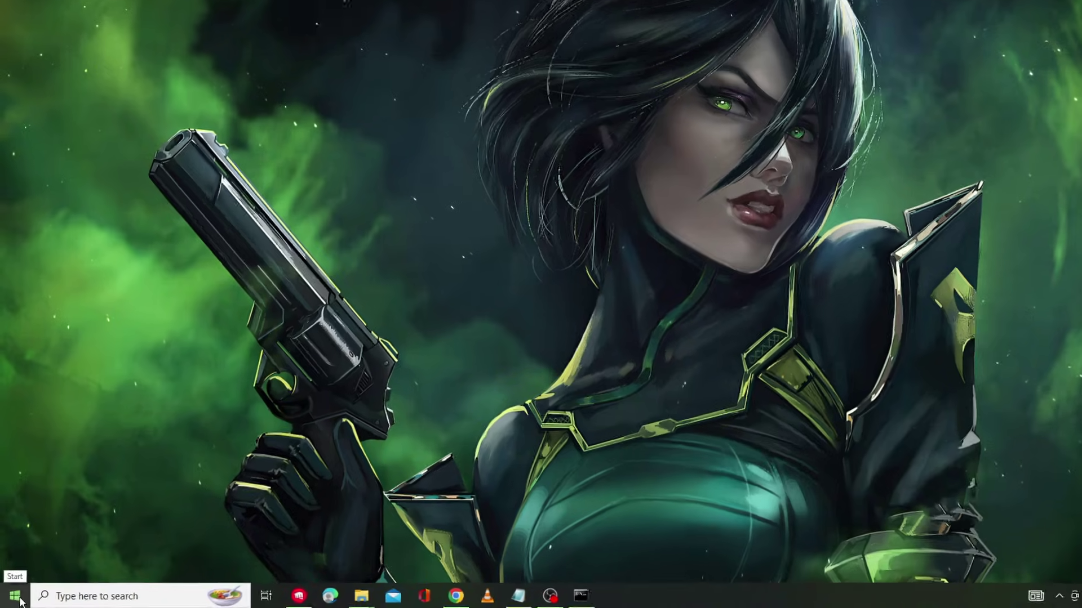
- Open Device Manager, expand Network adapters and select the Intel(R) Wi-Fi 6 AX200 160MHz adapter
{"action": "right_click", "coordinate": [16, 598]}
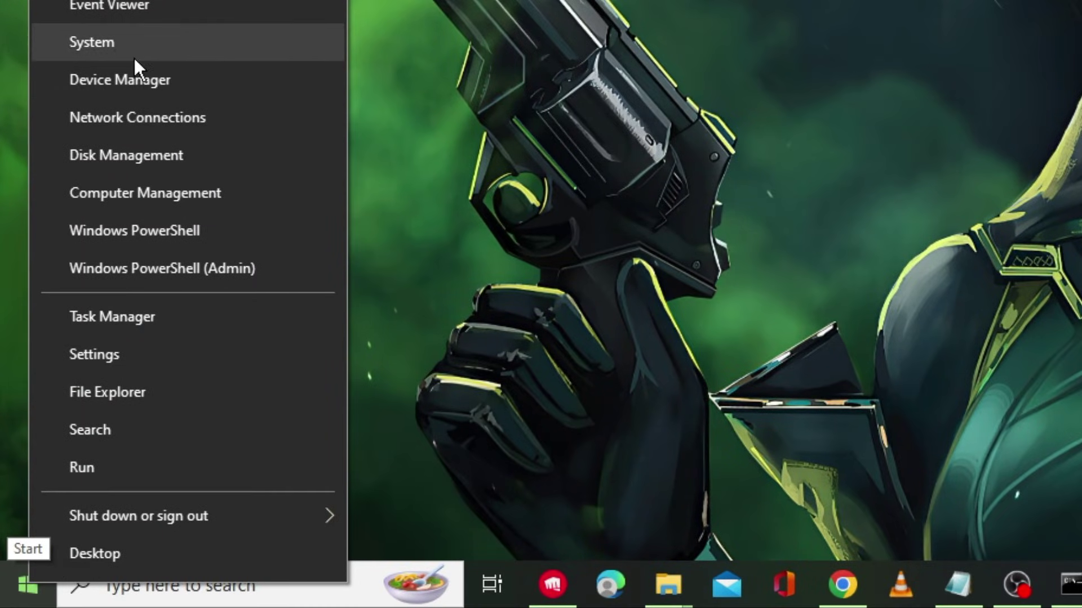
{"action": "left_click", "coordinate": [110, 76]}
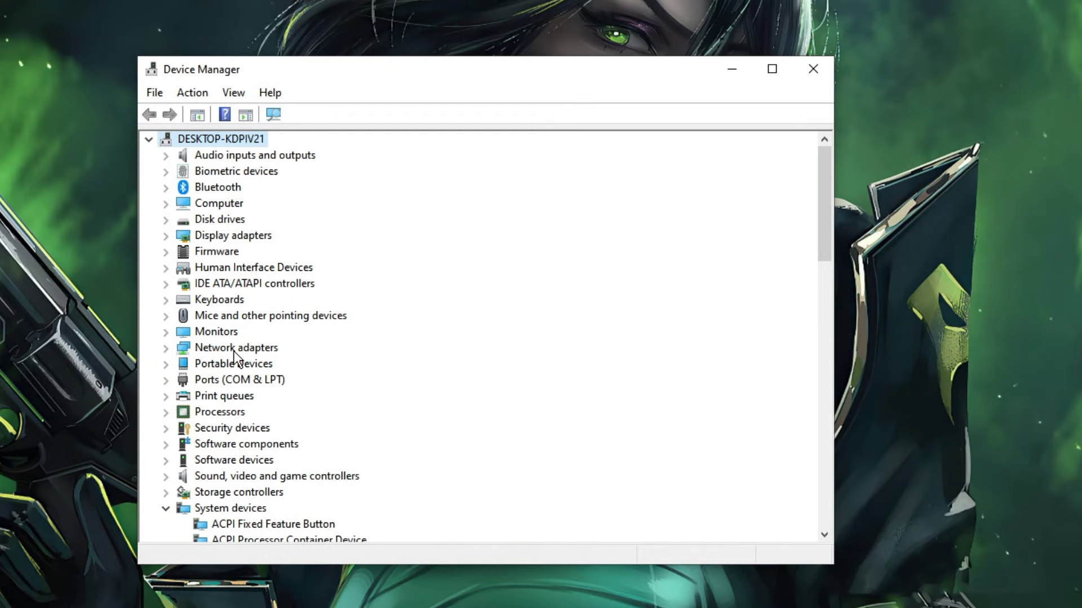
{"action": "double_click", "coordinate": [234, 348]}
{"action": "left_click", "coordinate": [243, 348]}
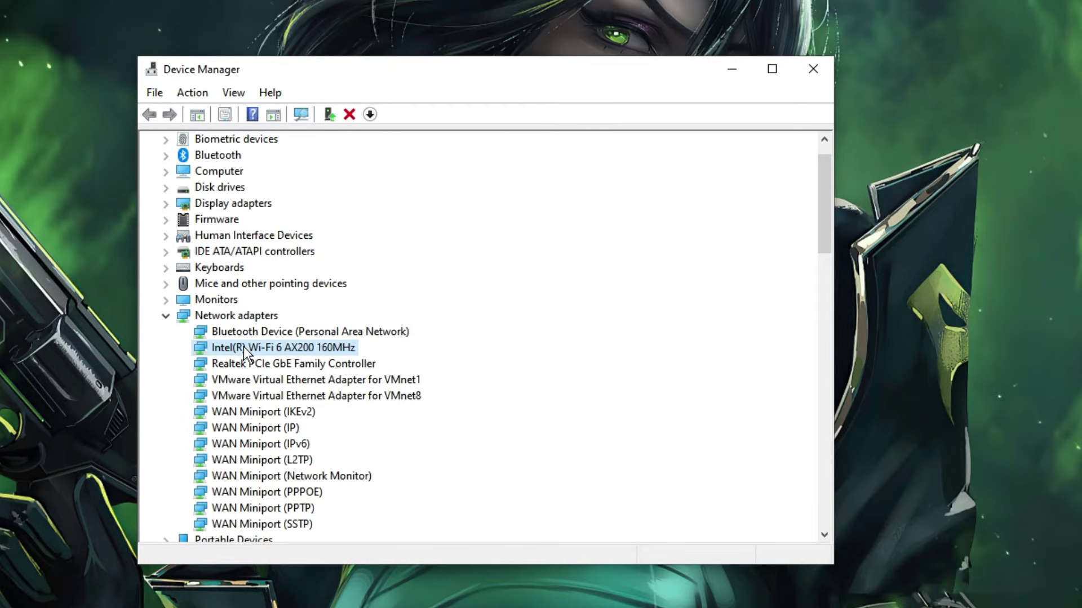
{"action": "scroll", "coordinate": [243, 346], "scroll_direction": "up", "scroll_amount": 1}
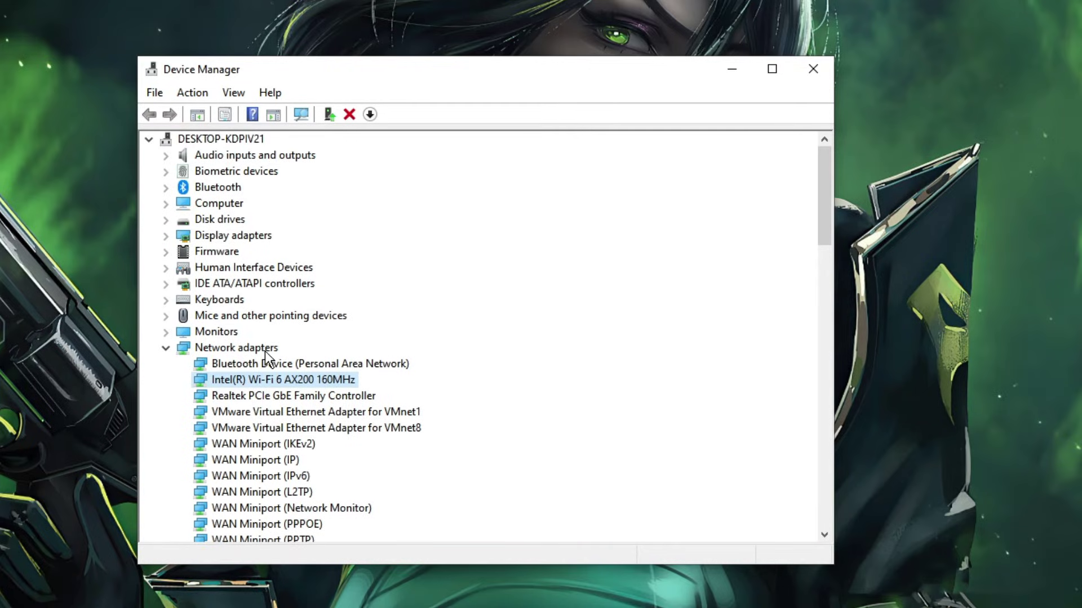
{"action": "left_click", "coordinate": [223, 397]}
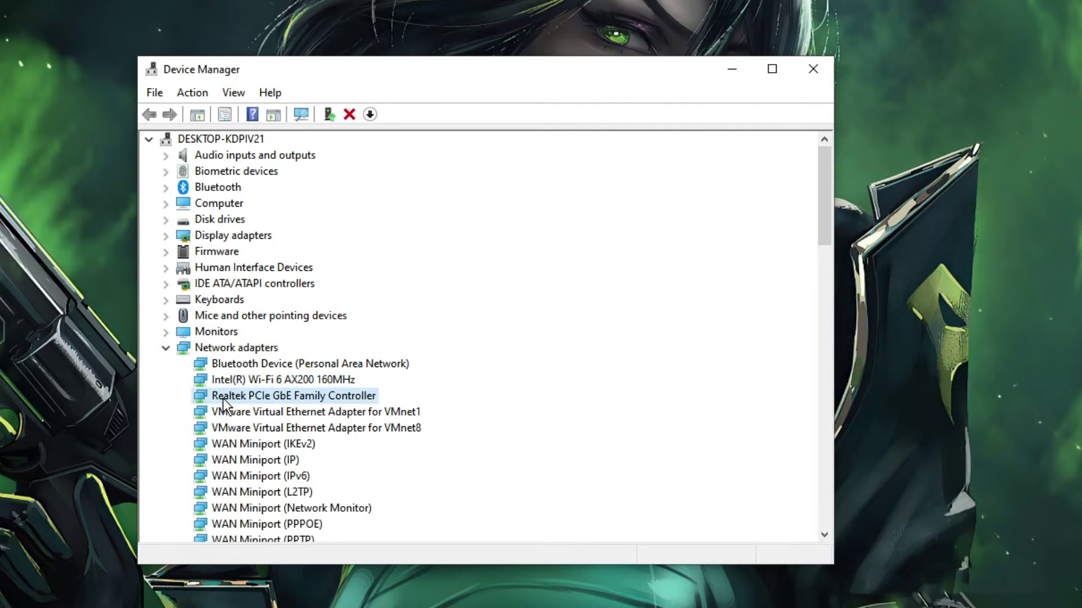
{"action": "left_click", "coordinate": [232, 381]}
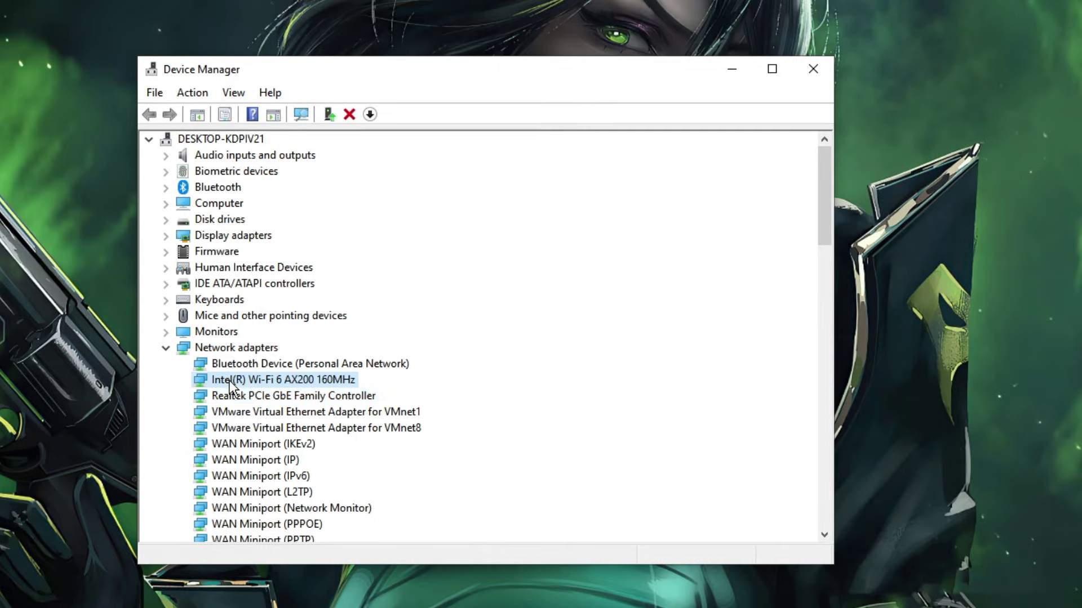
- Reinstall the Intel Wi-Fi 6 AX200 driver using the second Intel model from the compatible list
{"action": "right_click", "coordinate": [271, 378]}
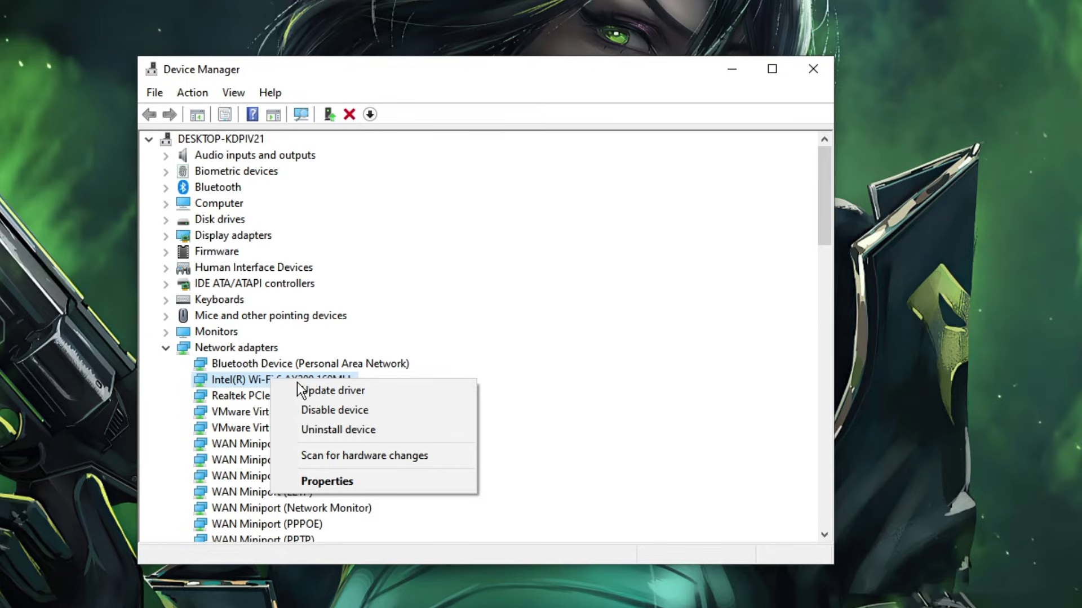
{"action": "left_click", "coordinate": [329, 389]}
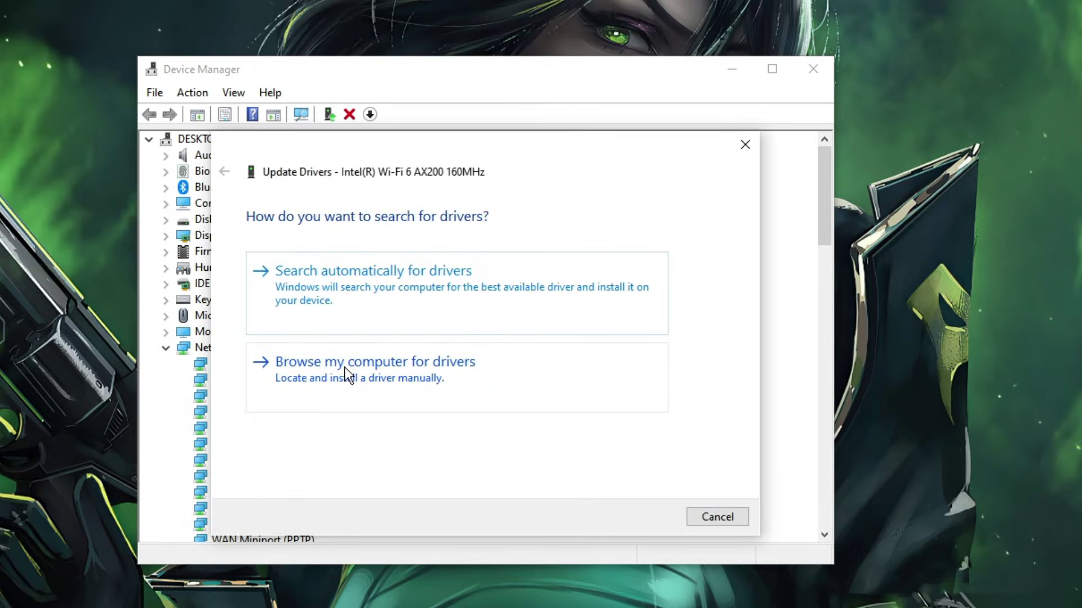
{"action": "left_click", "coordinate": [450, 367]}
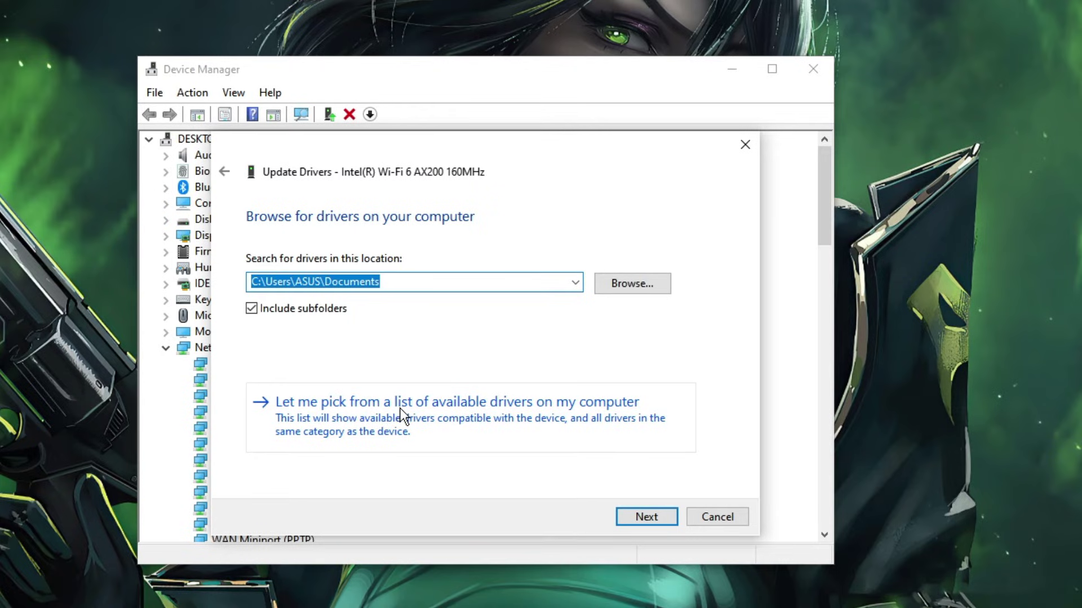
{"action": "left_click", "coordinate": [400, 408]}
{"action": "left_click", "coordinate": [357, 366]}
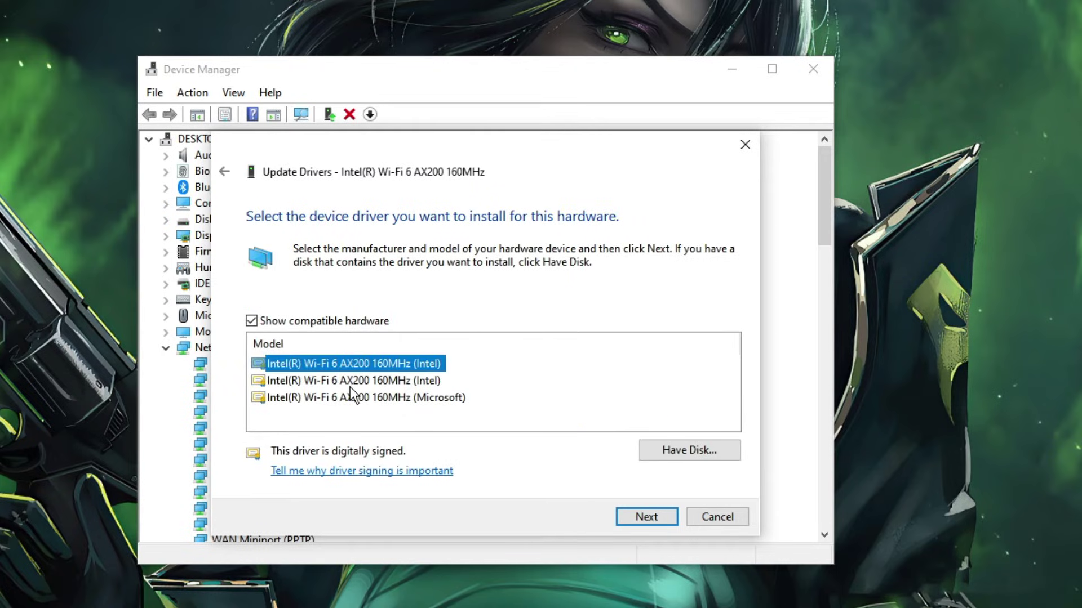
{"action": "left_click", "coordinate": [349, 380]}
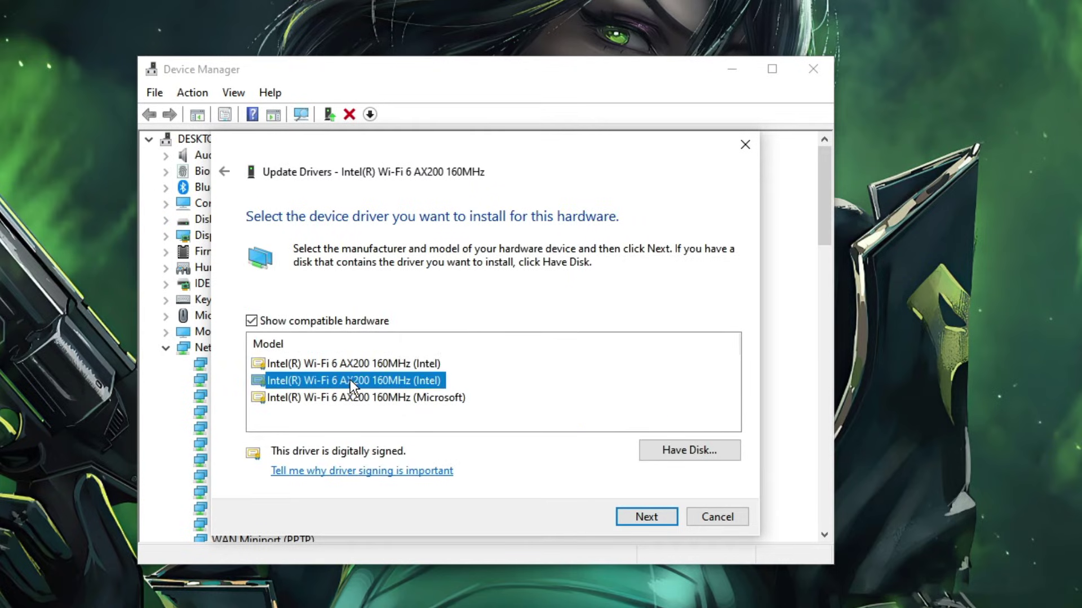
{"action": "left_click", "coordinate": [630, 507]}
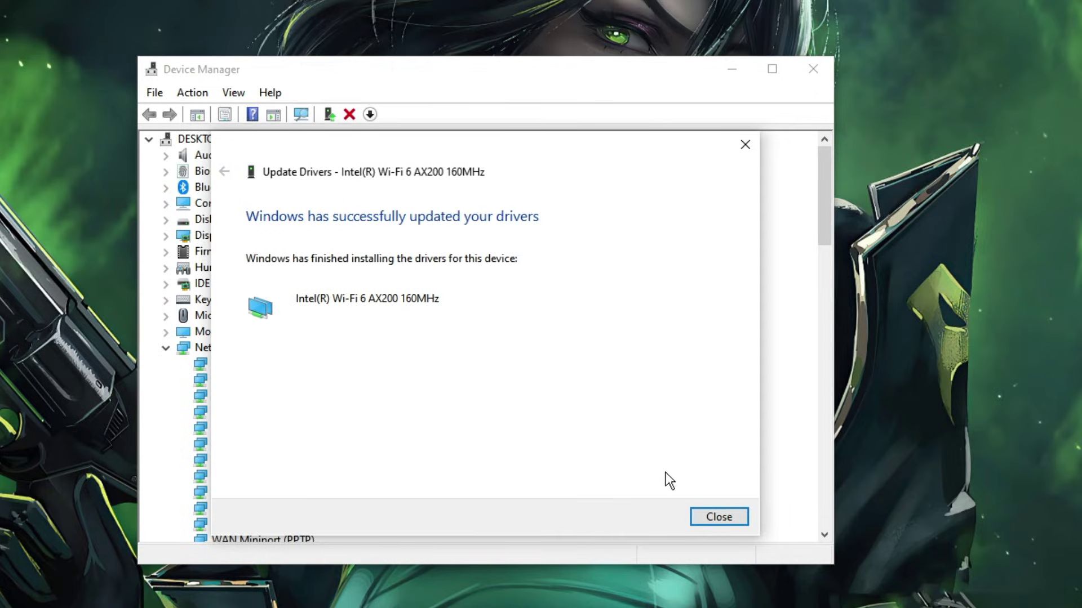
{"action": "left_click", "coordinate": [709, 512]}
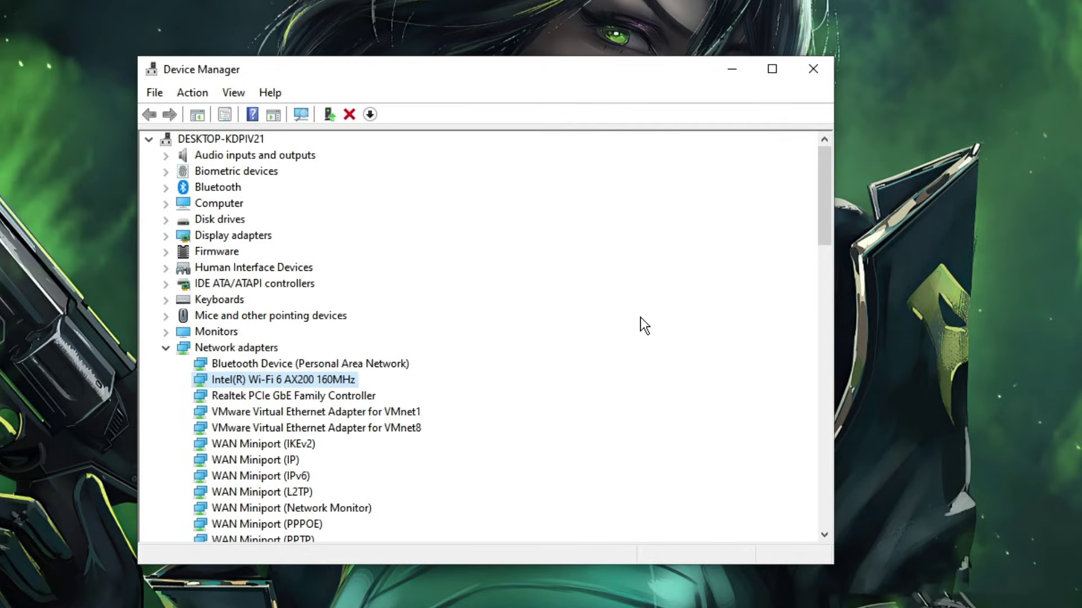
- Uninstall the Intel(R) Wi-Fi 6 AX200 160MHz adapter from Device Manager
{"action": "right_click", "coordinate": [300, 379]}
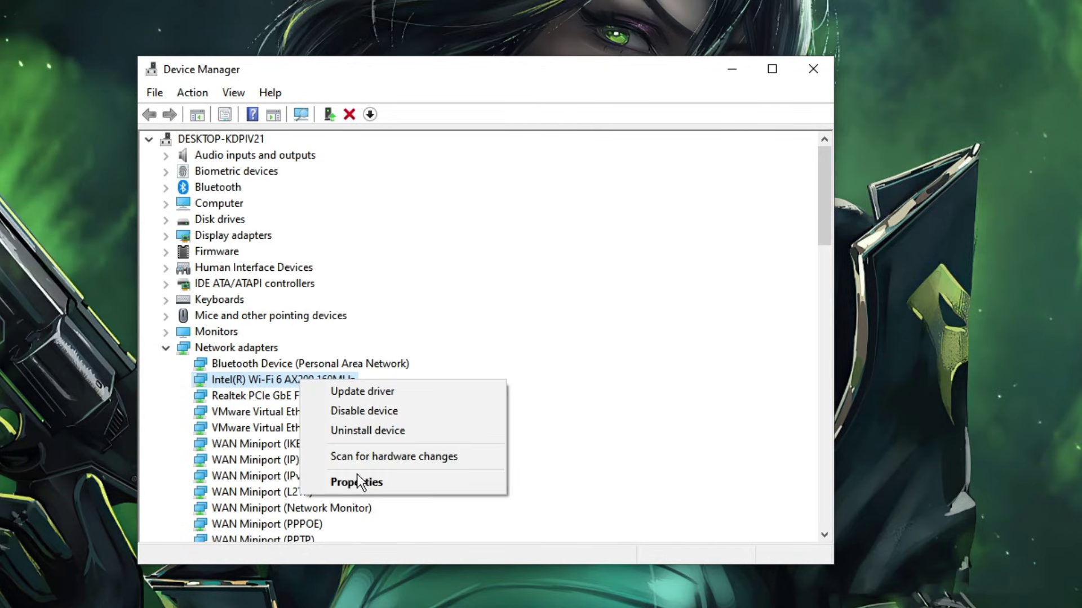
{"action": "left_click", "coordinate": [374, 431]}
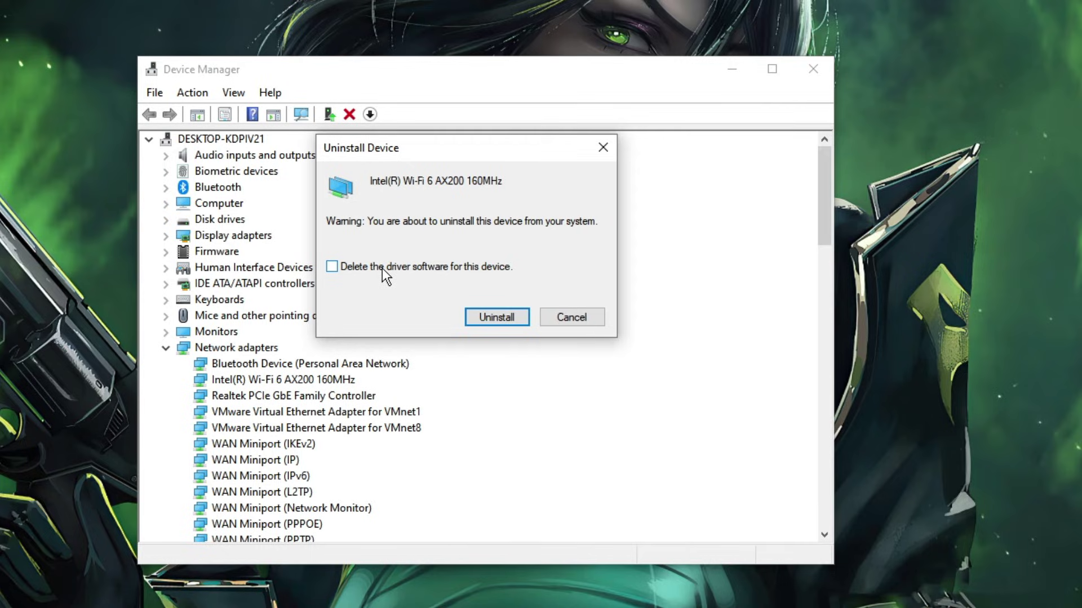
{"action": "left_click", "coordinate": [484, 316]}
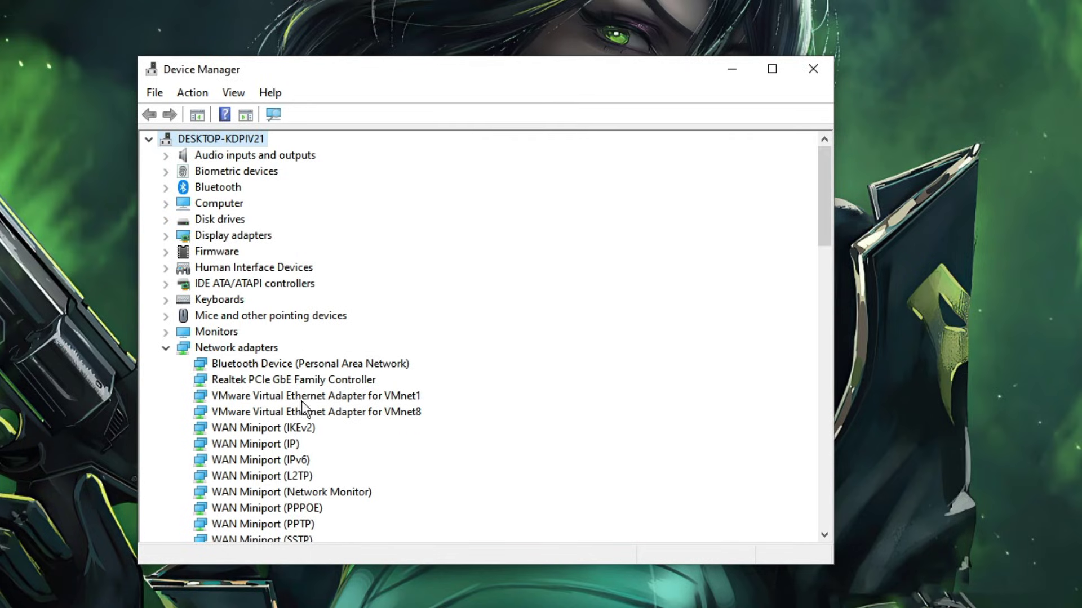
- Scan for hardware changes so the Intel Wi-Fi adapter is re-detected, then select it
{"action": "left_click", "coordinate": [197, 92]}
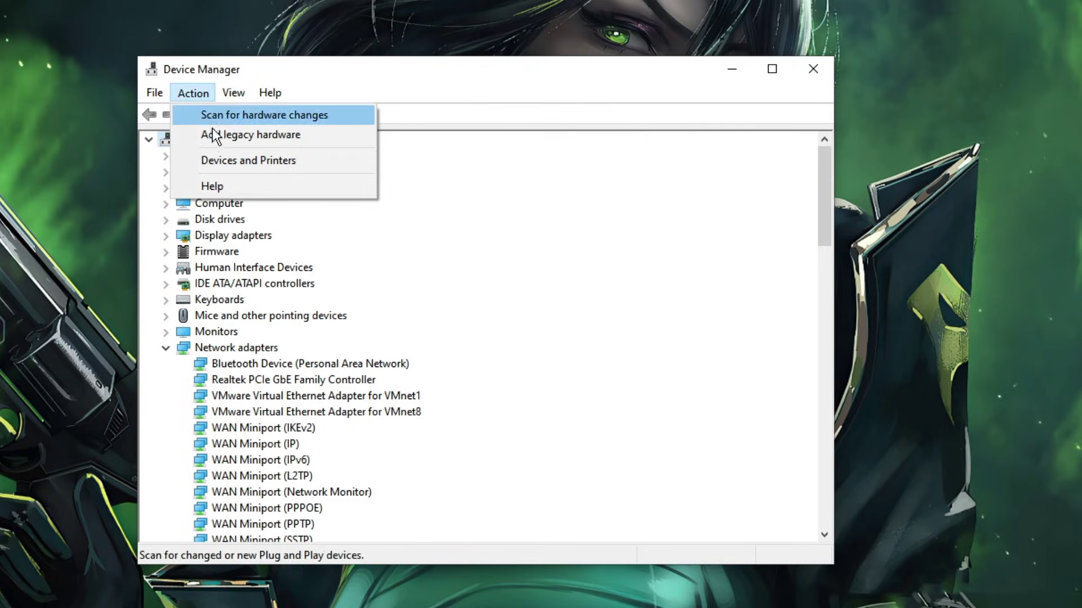
{"action": "left_click", "coordinate": [270, 114]}
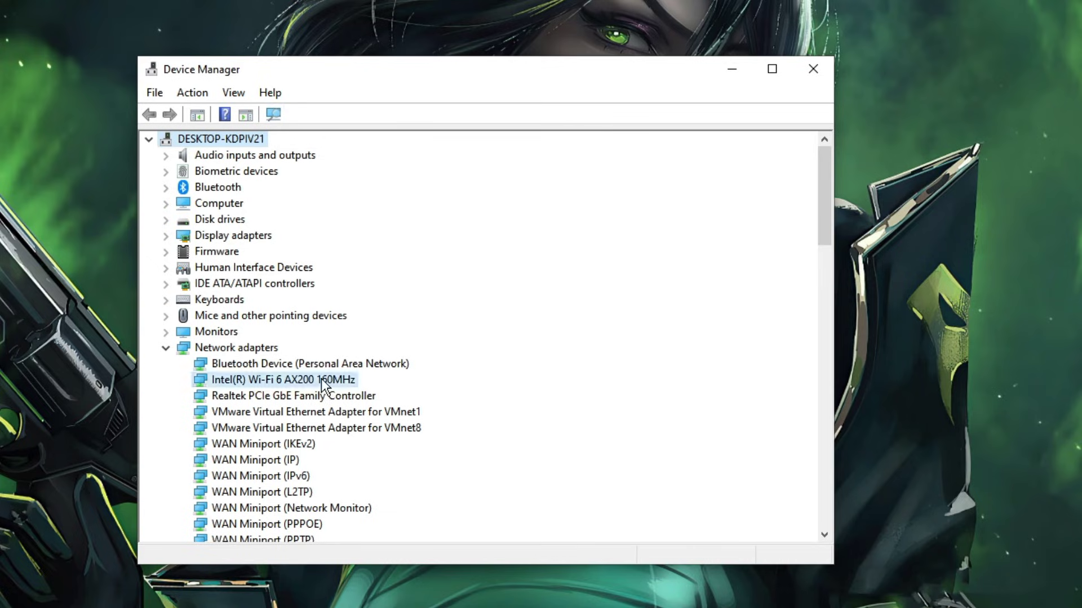
{"action": "left_click", "coordinate": [262, 381]}
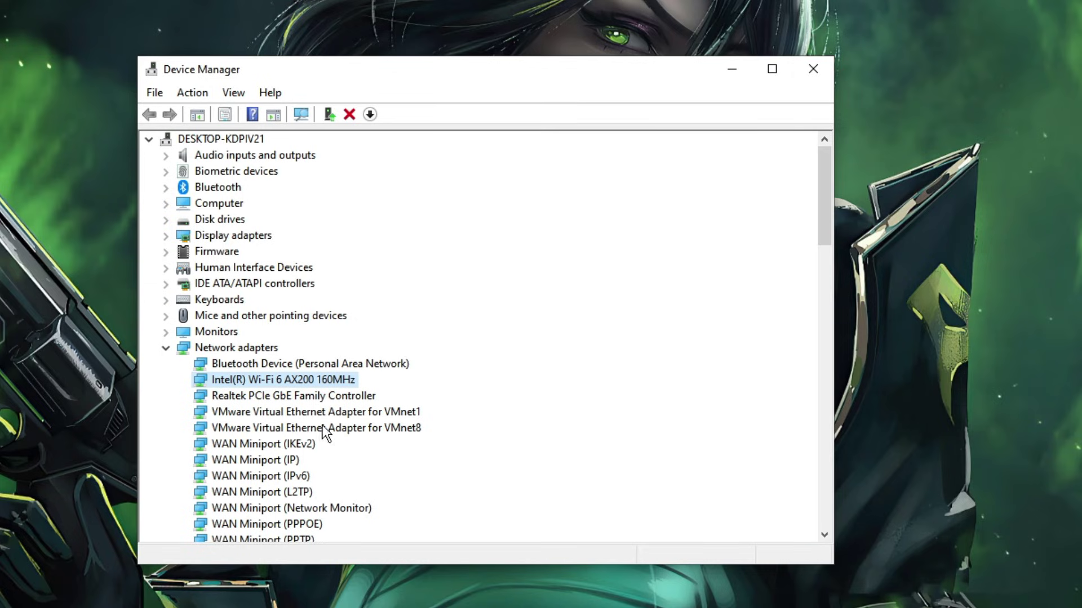
- In the Wi-Fi adapter's Advanced properties, keep the 2.4GHz and 5GHz channel widths at Auto
{"action": "right_click", "coordinate": [277, 378]}
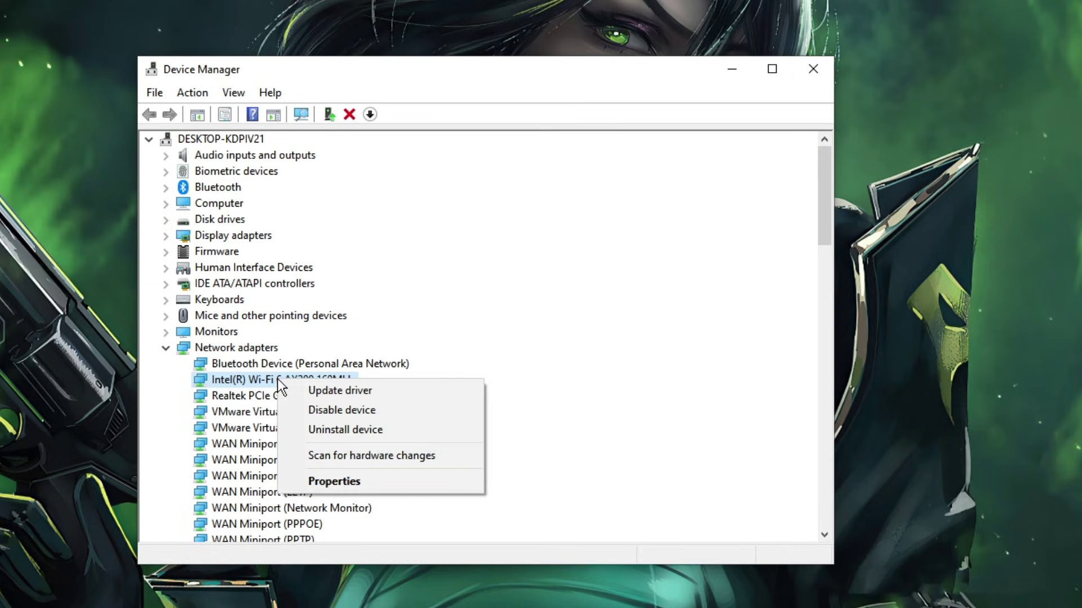
{"action": "left_click", "coordinate": [344, 480]}
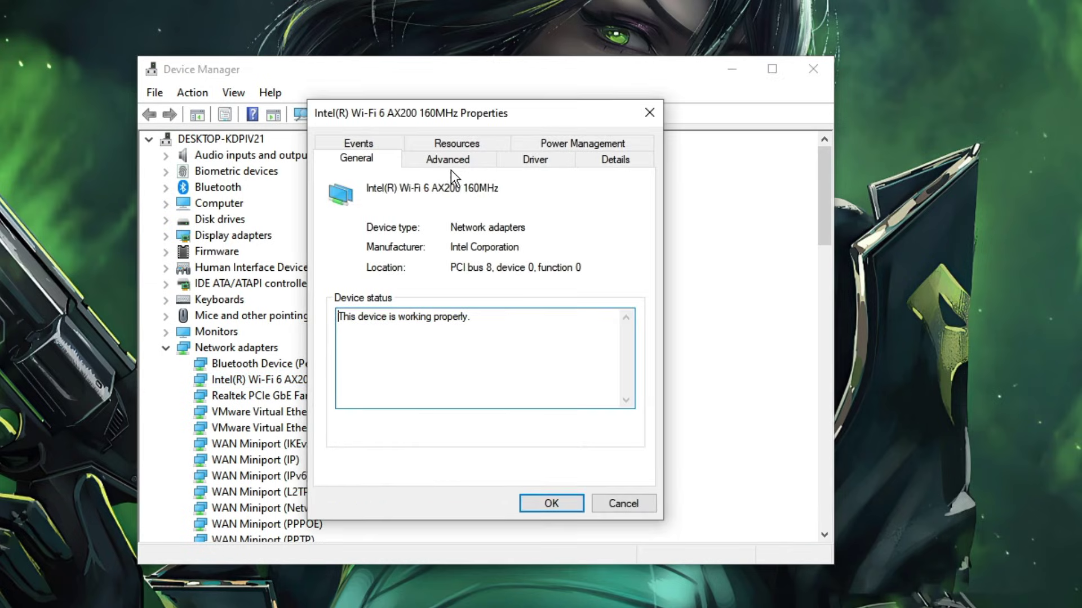
{"action": "left_click", "coordinate": [452, 162]}
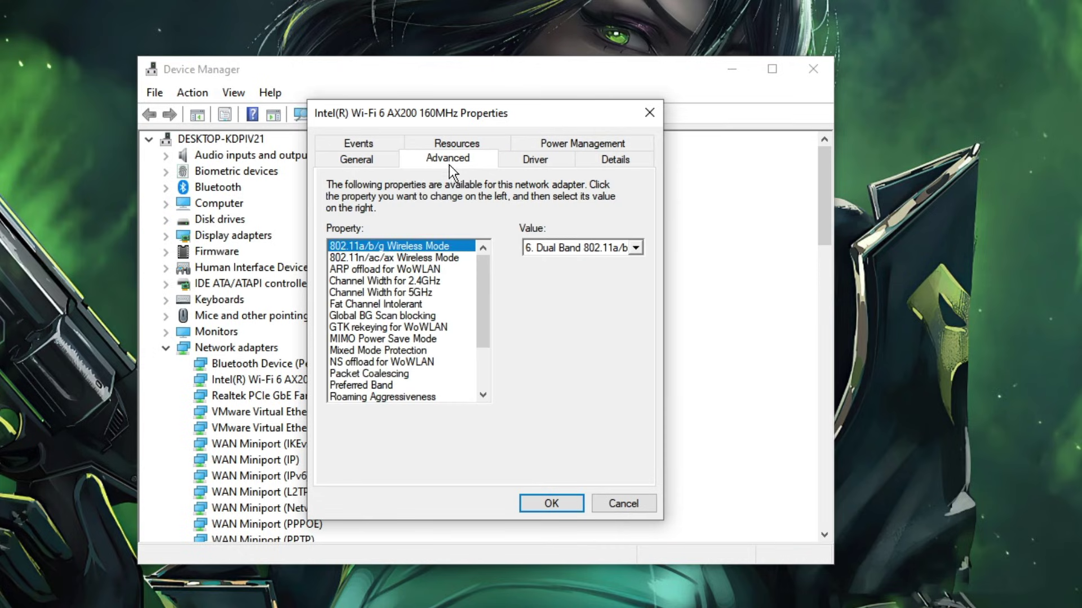
{"action": "left_click", "coordinate": [379, 282]}
{"action": "left_click", "coordinate": [363, 294]}
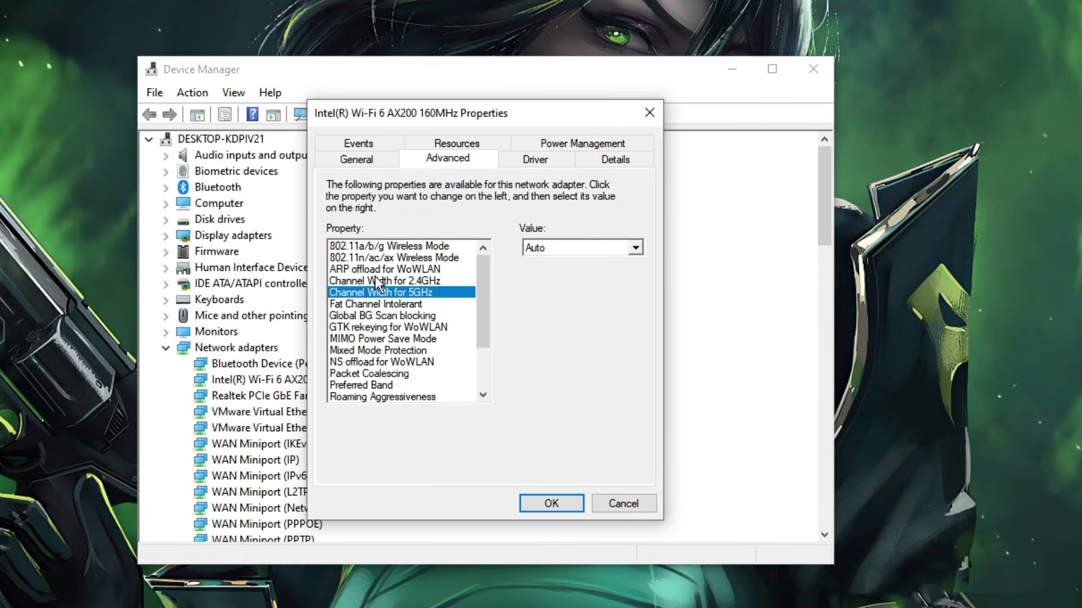
{"action": "left_click", "coordinate": [382, 278]}
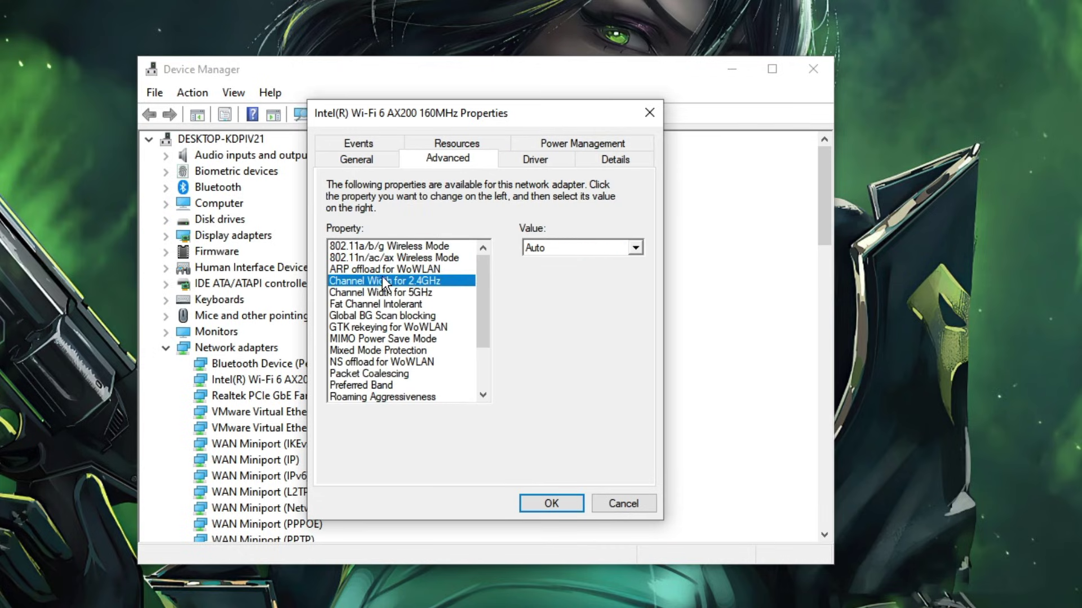
{"action": "left_click", "coordinate": [557, 248]}
{"action": "left_click", "coordinate": [552, 276]}
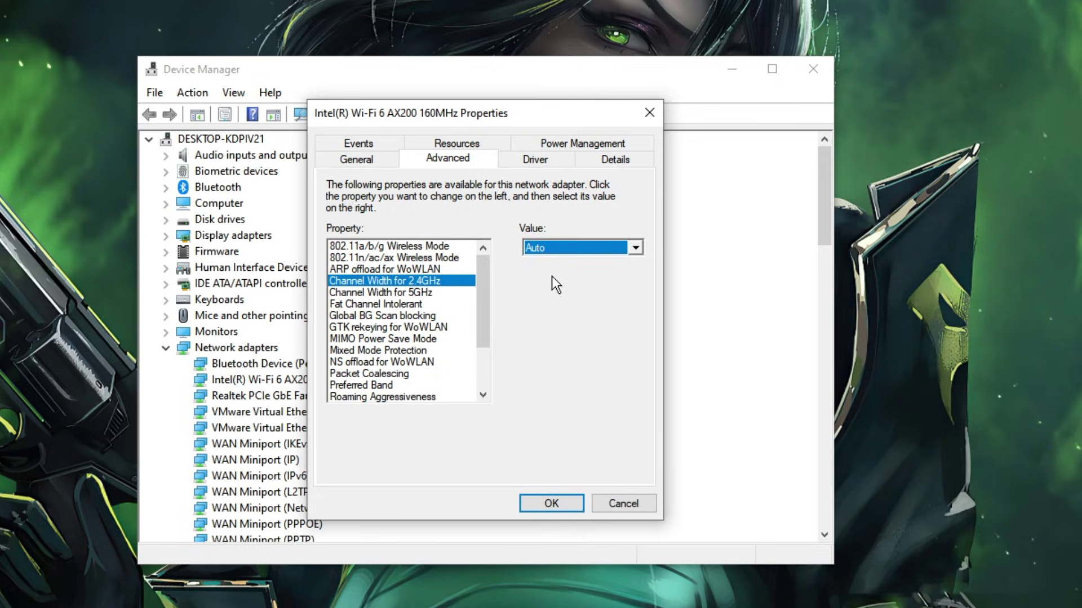
{"action": "left_click", "coordinate": [382, 305]}
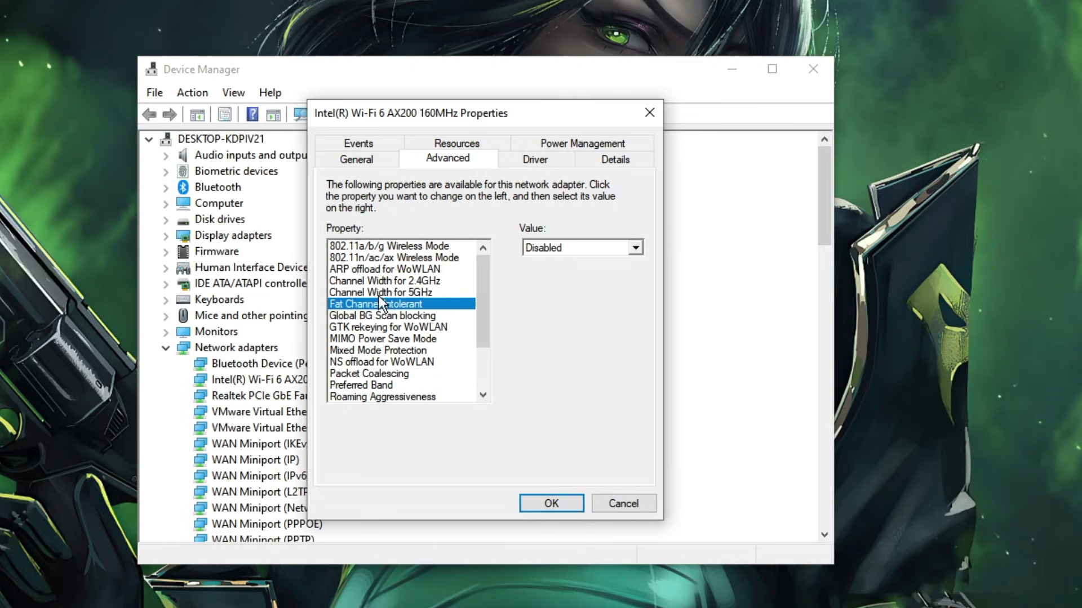
{"action": "key", "text": "Up"}
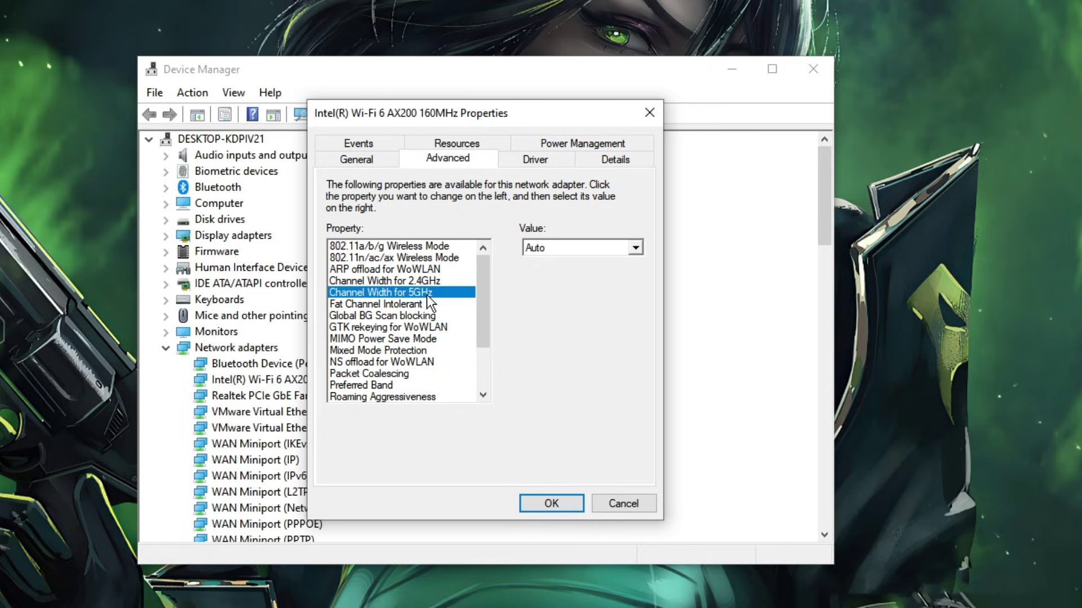
{"action": "left_click", "coordinate": [552, 250]}
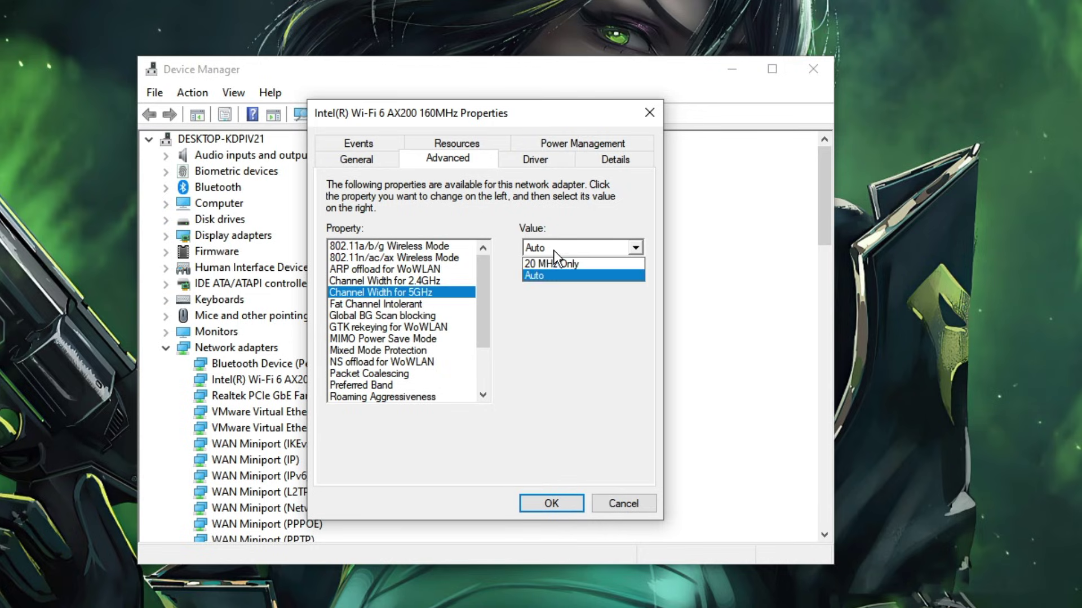
{"action": "left_click", "coordinate": [551, 276]}
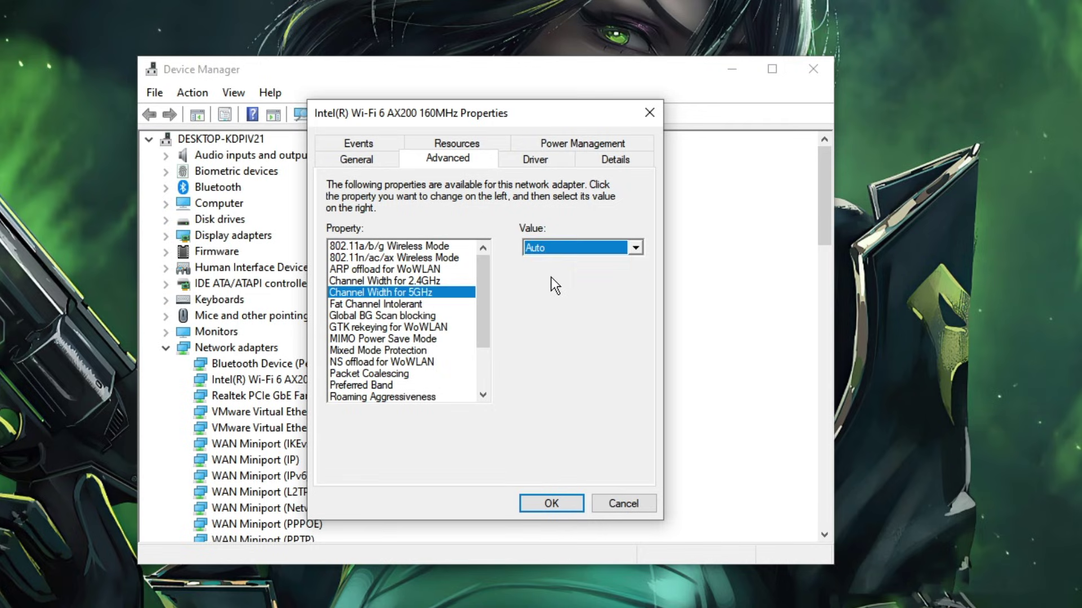
- Stop the computer turning off the adapter to save power and apply the changes
{"action": "left_click", "coordinate": [574, 145]}
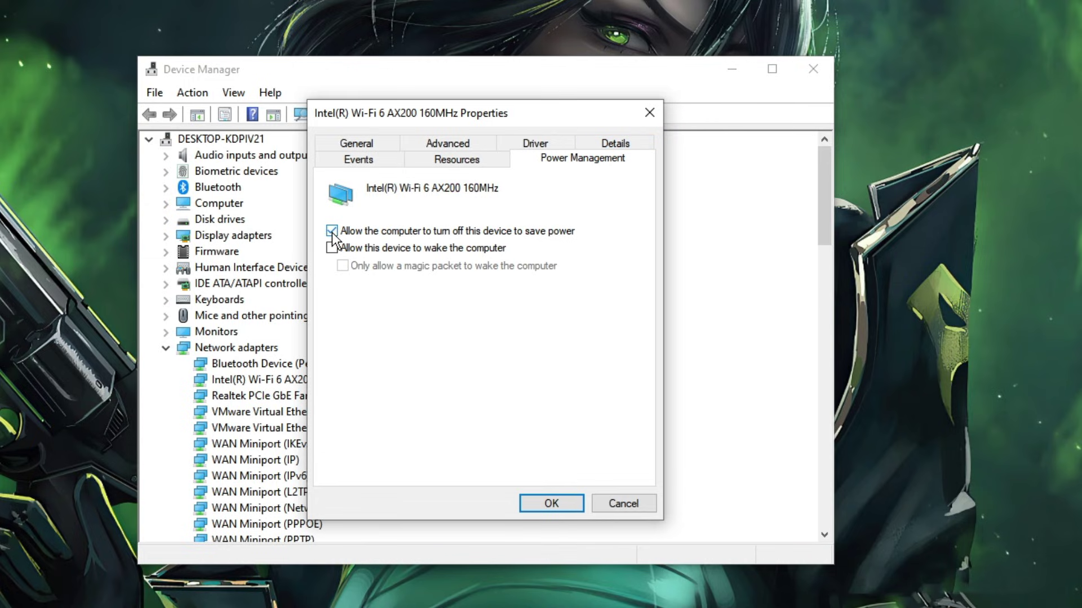
{"action": "left_click", "coordinate": [432, 234]}
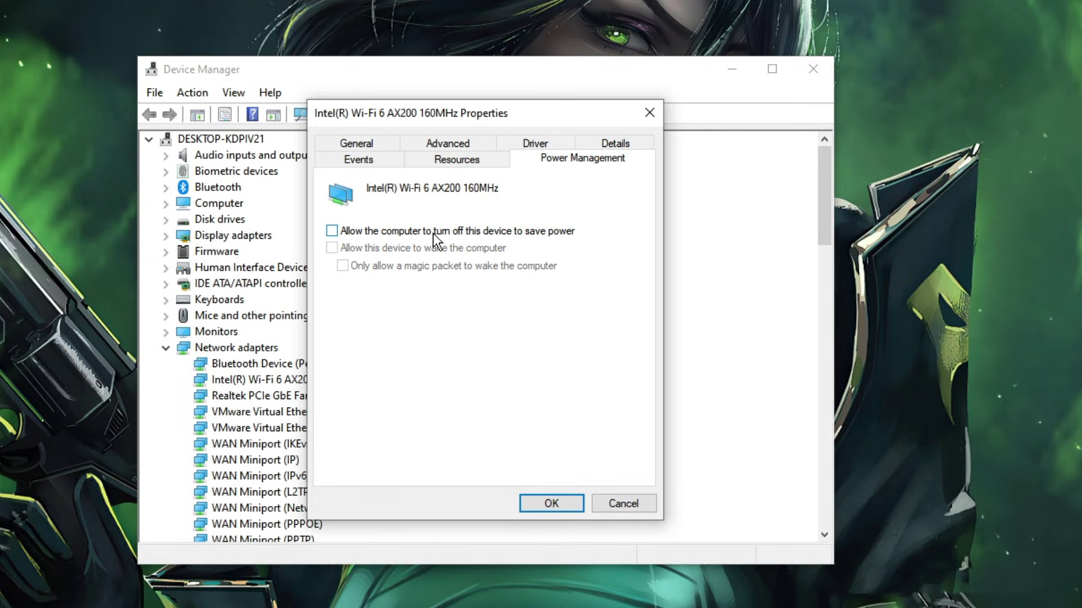
{"action": "left_click", "coordinate": [552, 503]}
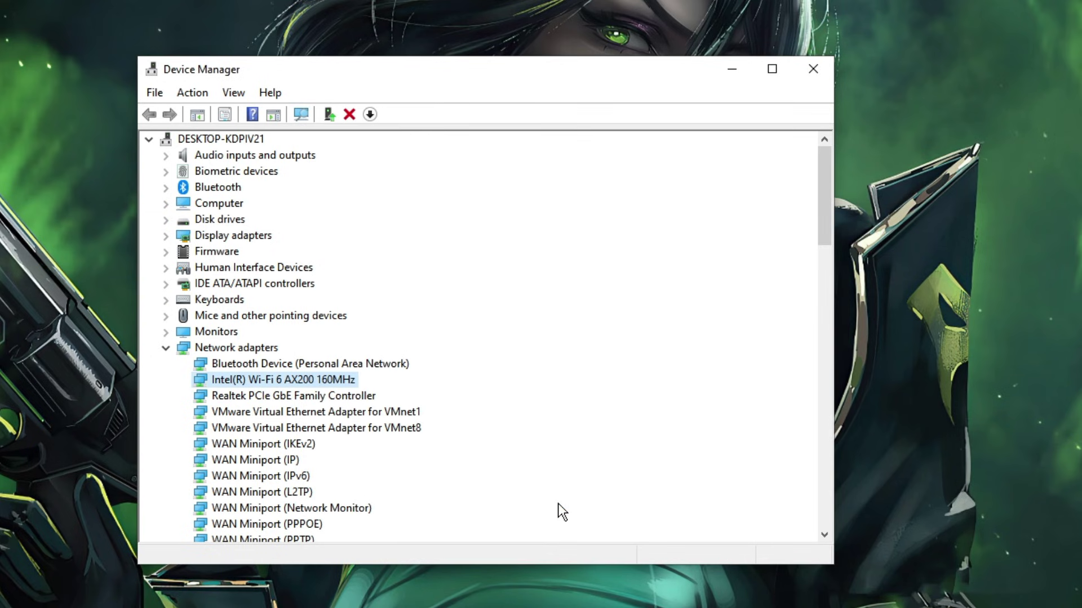
- Close Device Manager, open Network reset via a 'reset' search, and centre the Settings window
{"action": "left_click", "coordinate": [810, 73]}
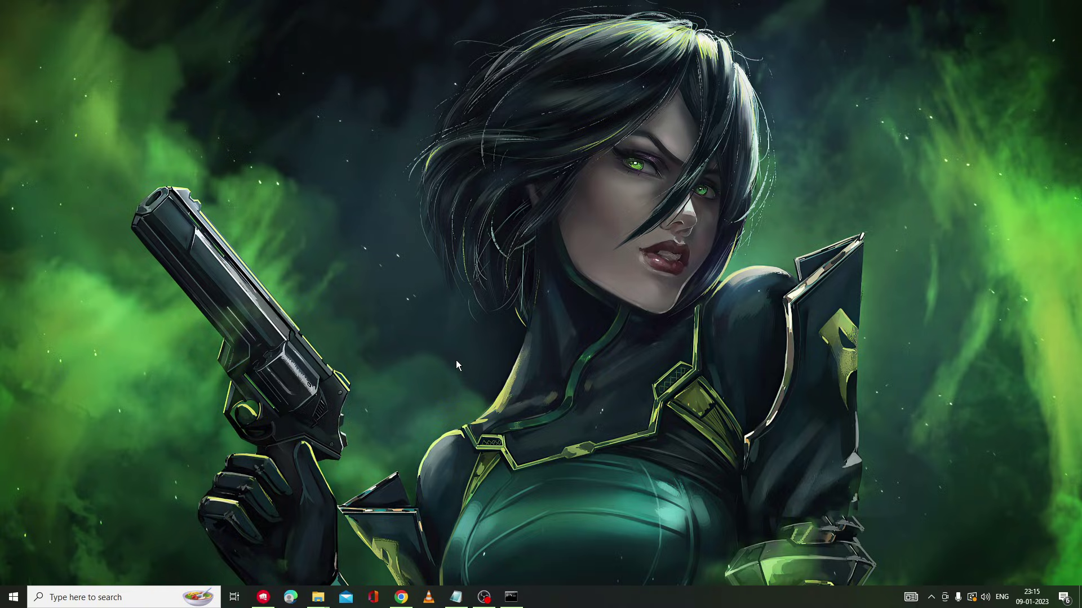
{"action": "left_click", "coordinate": [142, 598]}
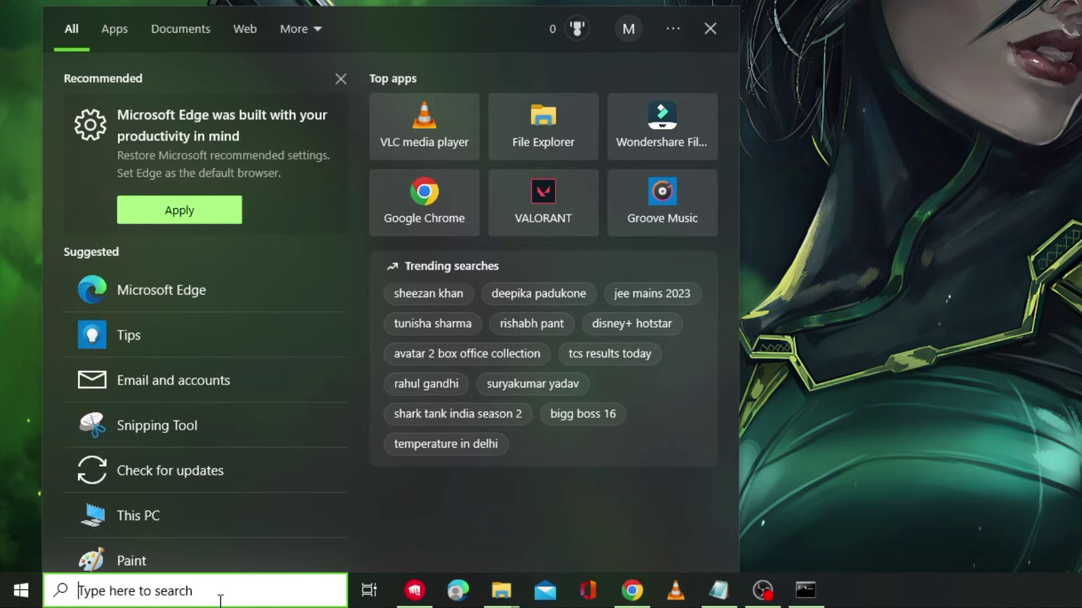
{"action": "type", "text": "reset"}
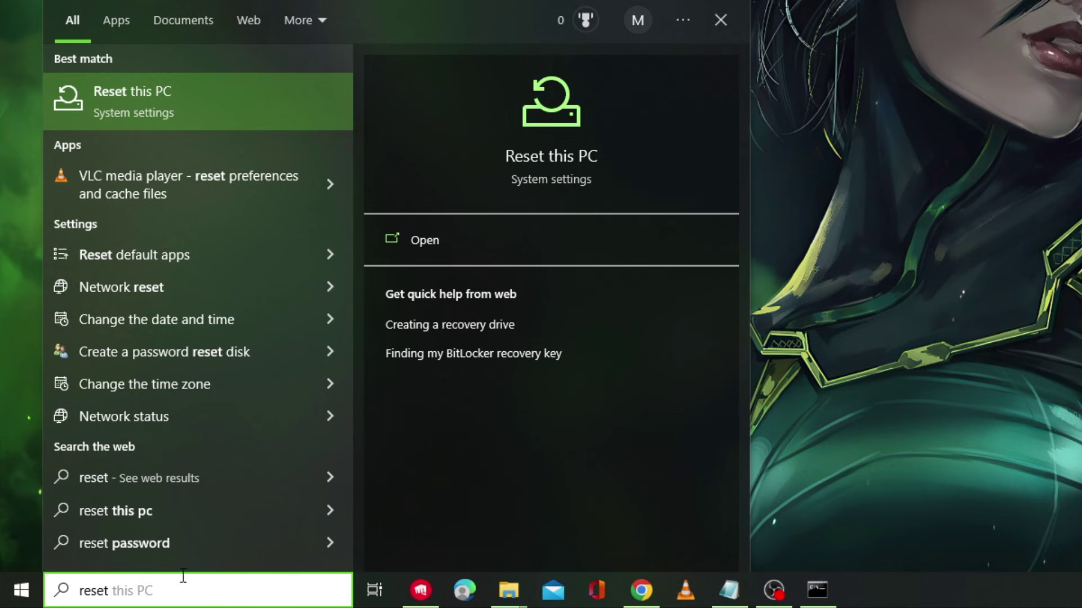
{"action": "left_click", "coordinate": [130, 290]}
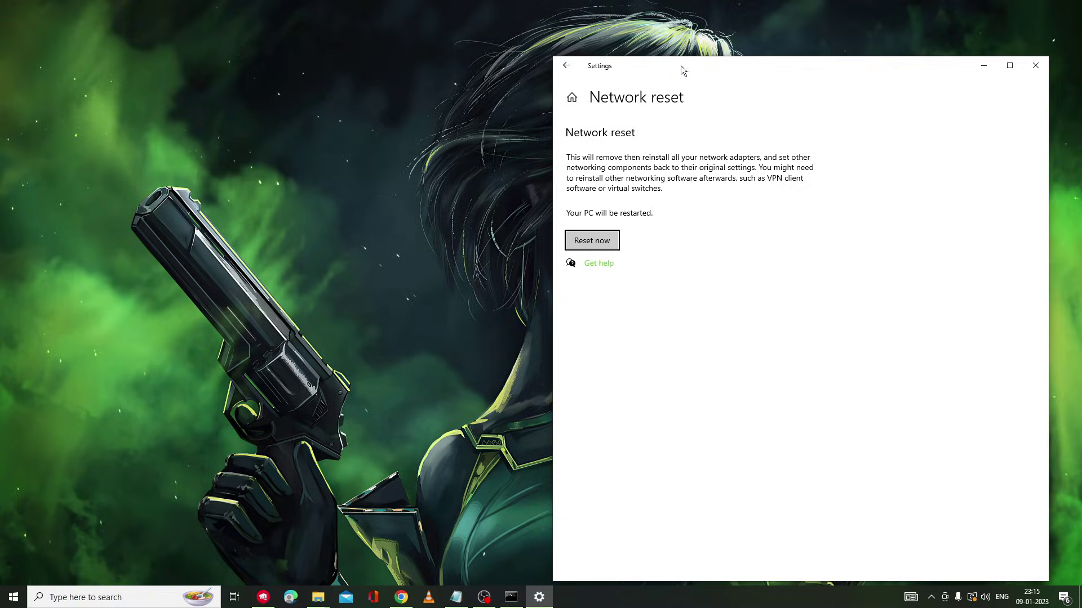
{"action": "left_click_drag", "start_coordinate": [681, 69], "coordinate": [453, 164]}
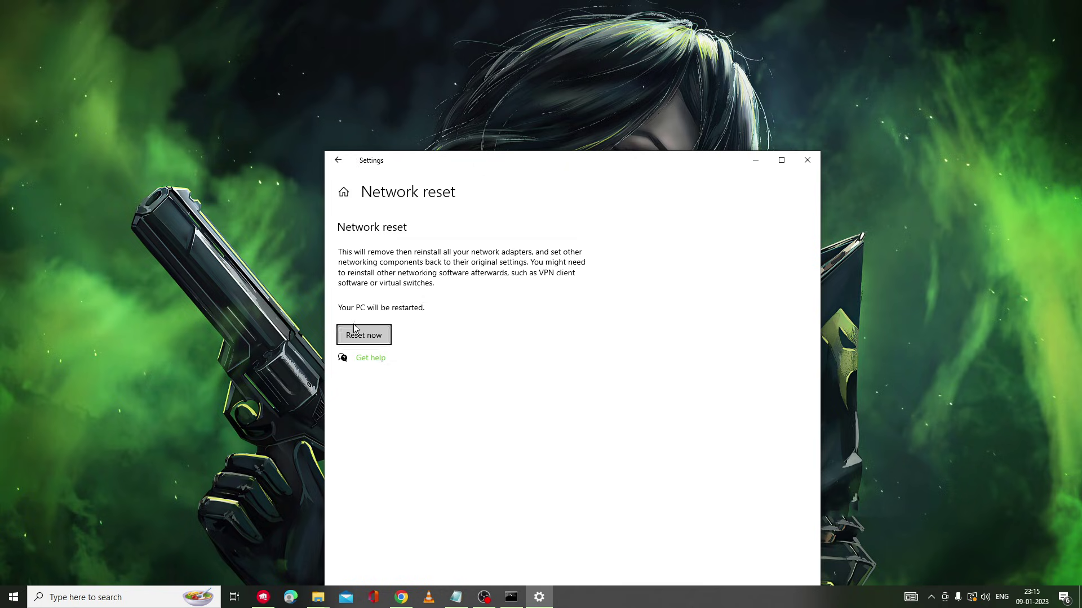